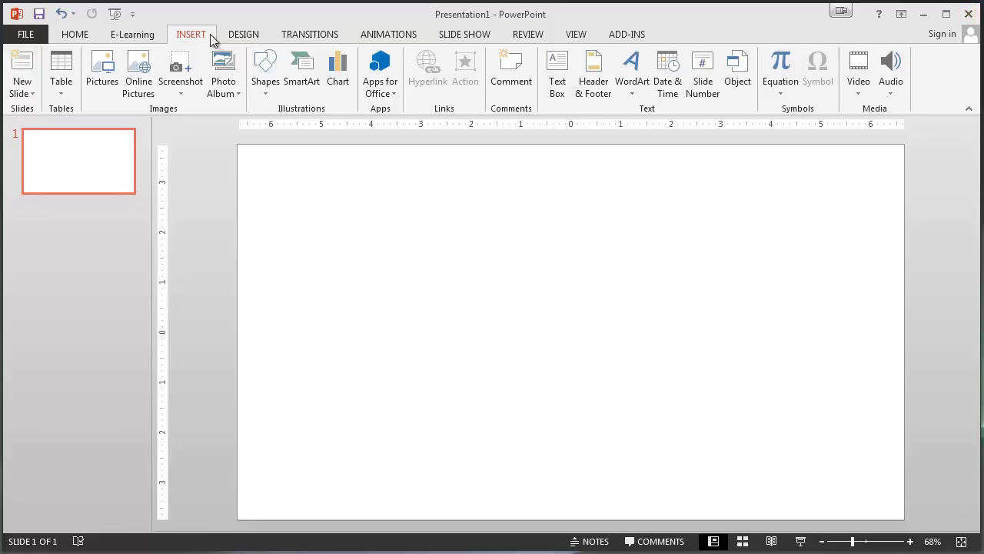
Step: Search Office.com Clip Art online for pictures matching "united states"
{"action": "left_click", "coordinate": [136, 84]}
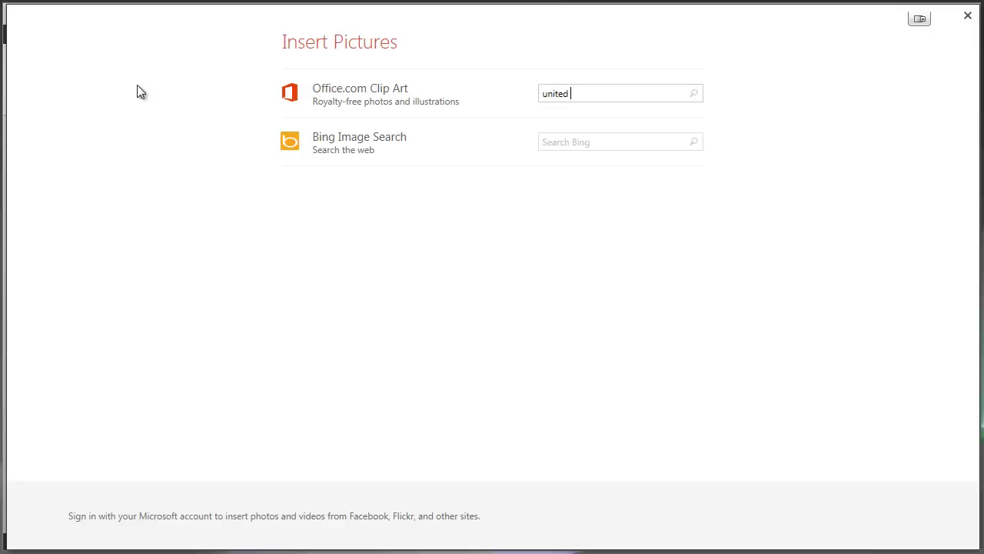
{"action": "type", "text": "states"}
{"action": "key", "text": "Return"}
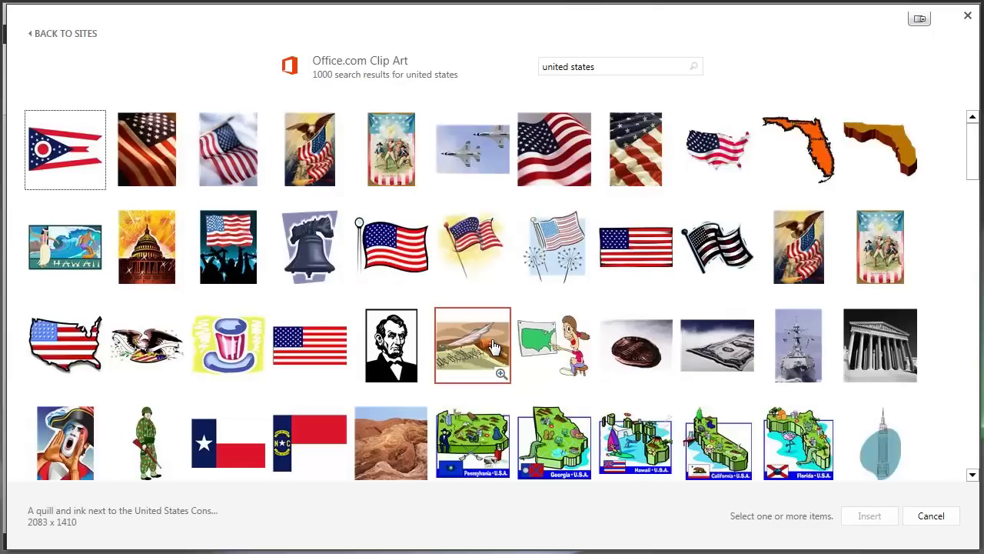
Step: Insert the U.S.A. Encarta Map picture from the results and enlarge it to nearly the full height of the slide
{"action": "scroll", "coordinate": [493, 346], "scroll_direction": "down", "scroll_amount": 3}
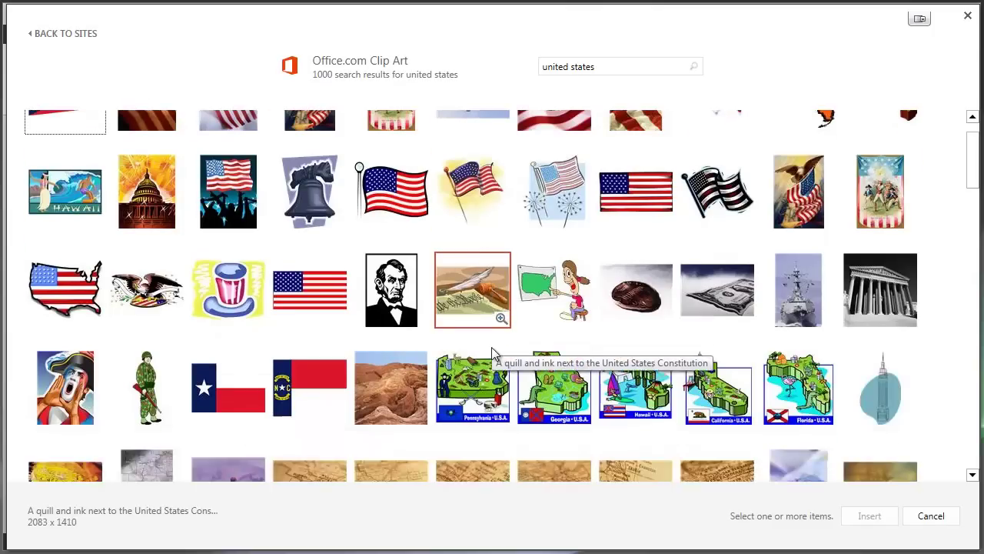
{"action": "scroll", "coordinate": [493, 354], "scroll_direction": "down", "scroll_amount": 5}
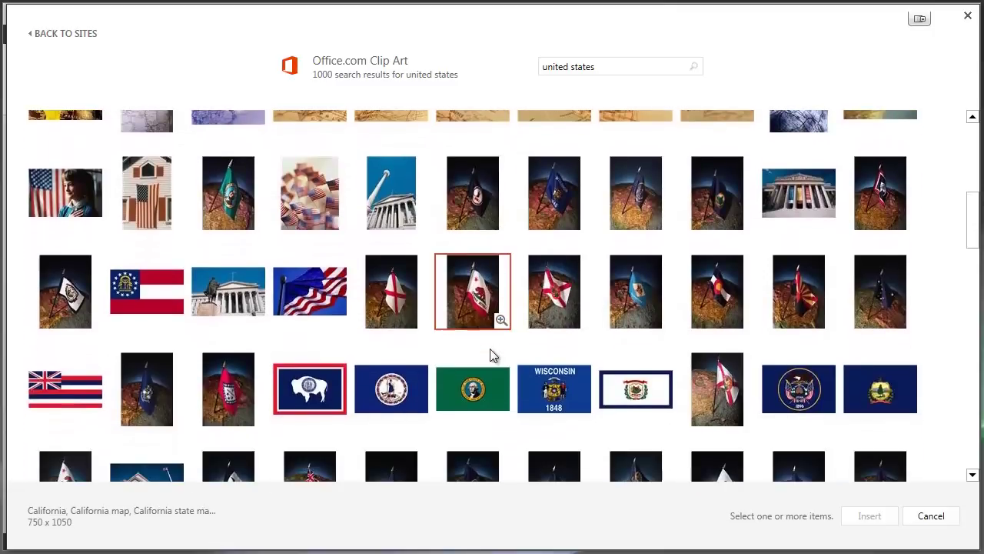
{"action": "scroll", "coordinate": [493, 354], "scroll_direction": "down", "scroll_amount": 5}
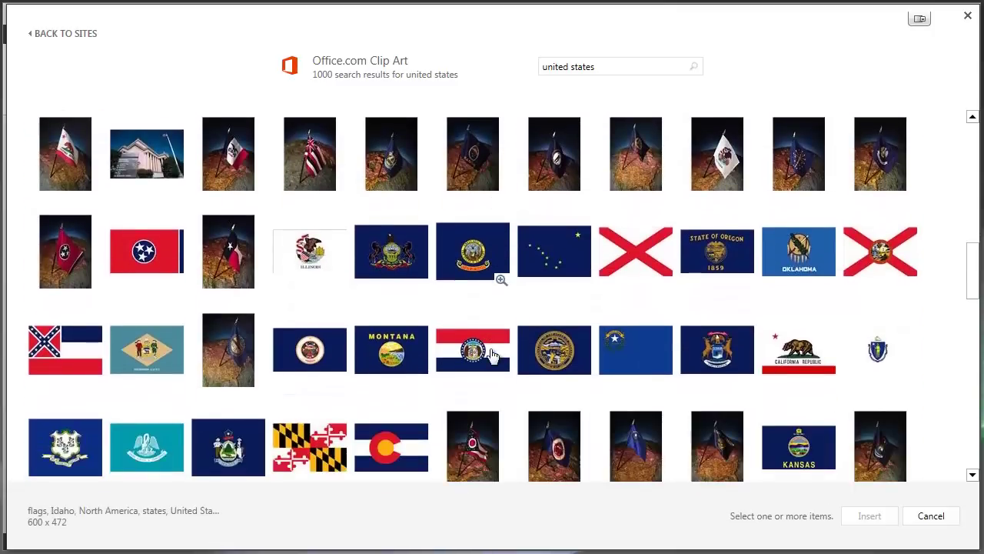
{"action": "scroll", "coordinate": [493, 355], "scroll_direction": "down", "scroll_amount": 5}
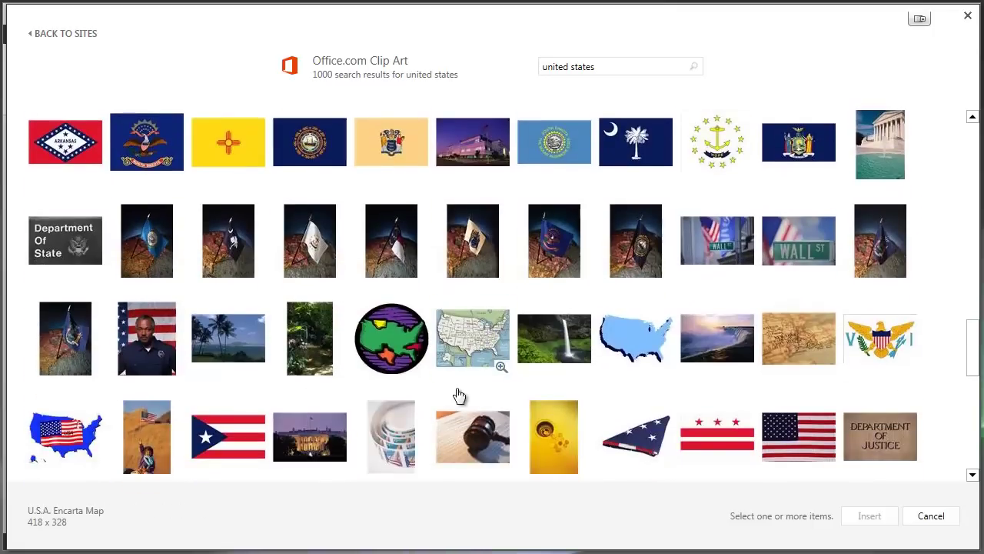
{"action": "left_click", "coordinate": [477, 344]}
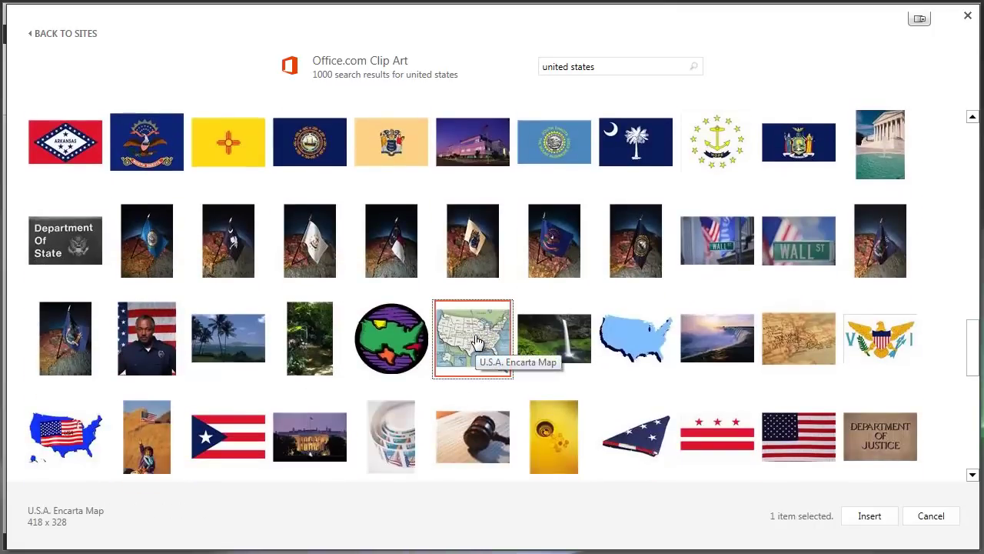
{"action": "double_click", "coordinate": [477, 340]}
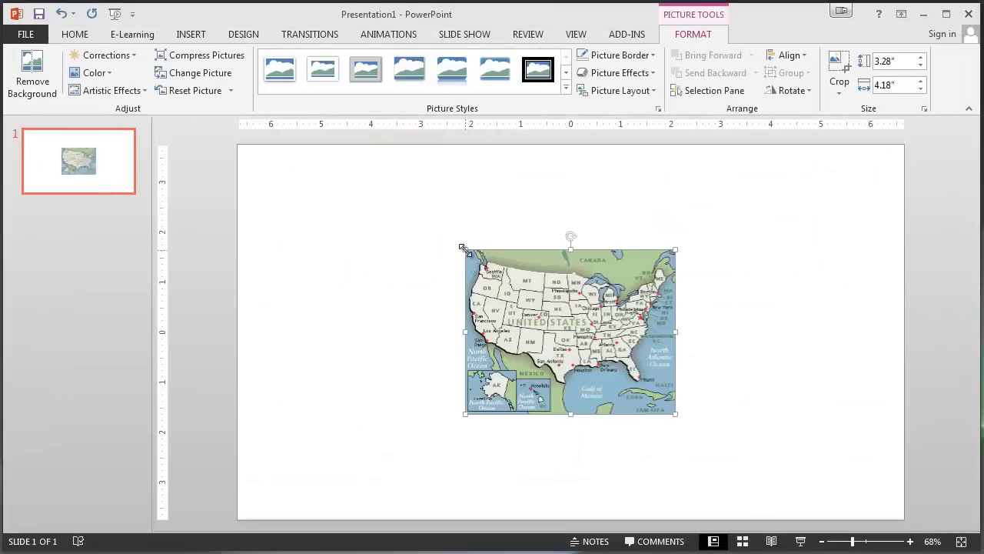
{"action": "left_click_drag", "start_coordinate": [463, 249], "coordinate": [353, 151]}
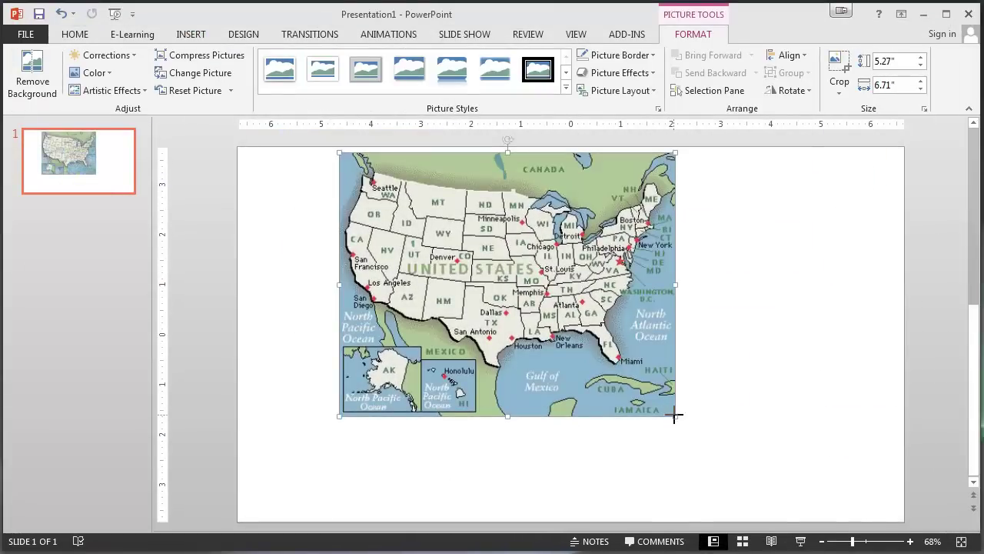
{"action": "left_click_drag", "start_coordinate": [674, 415], "coordinate": [787, 512]}
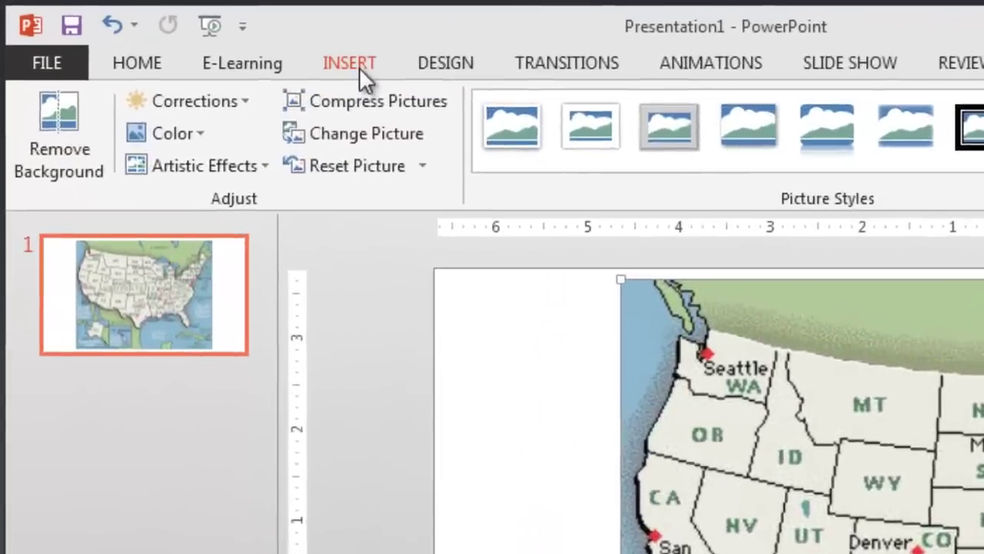
Step: Trace the outline of Wisconsin on the map with a closed Freeform shape
{"action": "left_click", "coordinate": [190, 34]}
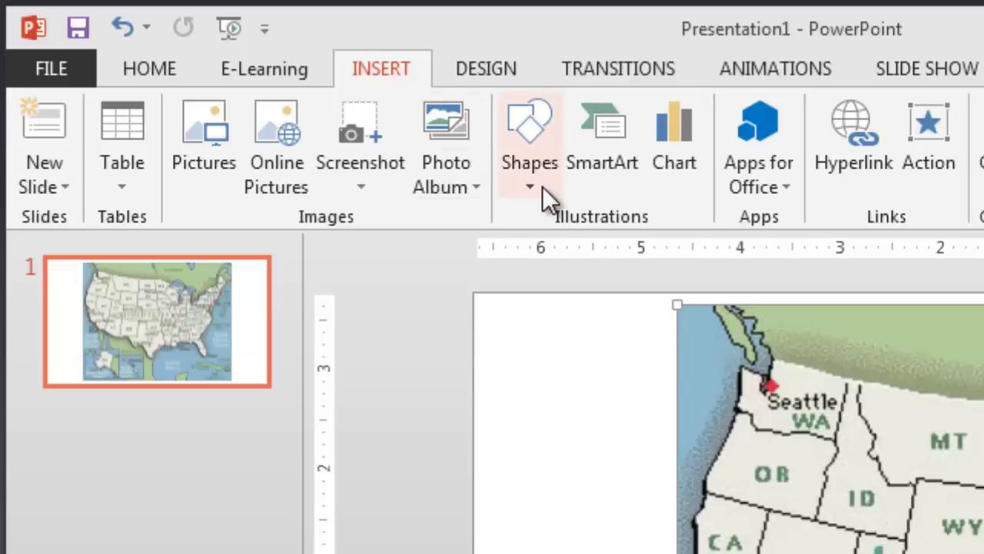
{"action": "left_click", "coordinate": [545, 164]}
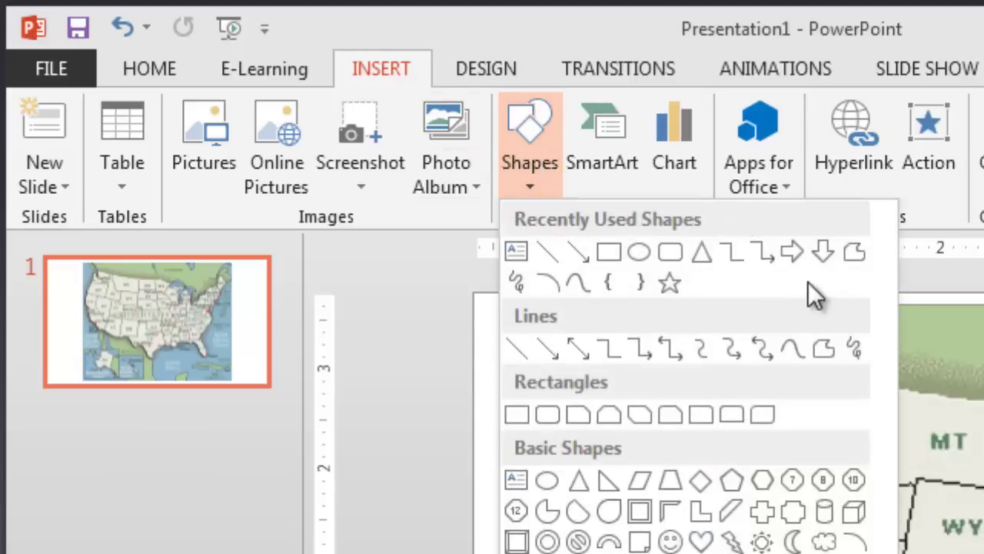
{"action": "left_click", "coordinate": [851, 257]}
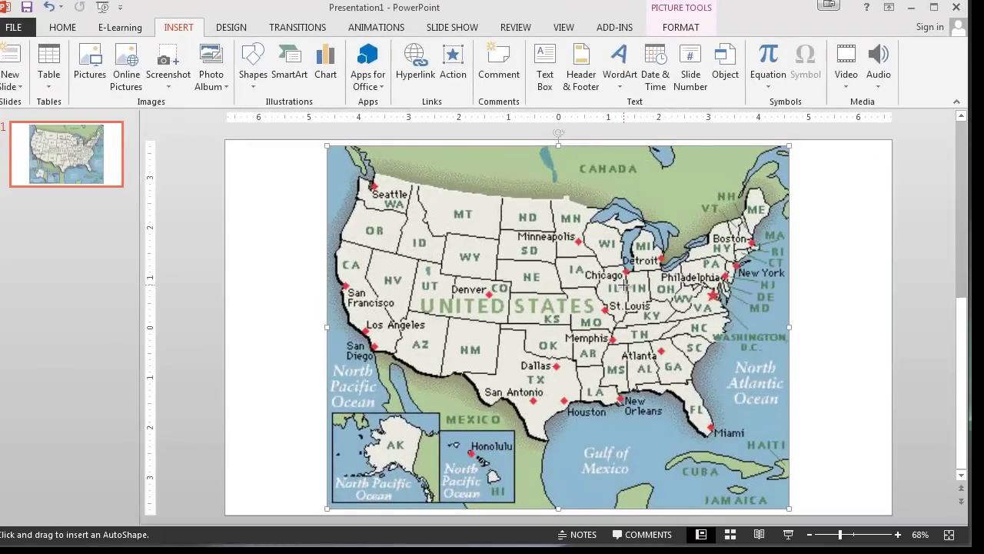
{"action": "scroll", "coordinate": [624, 285], "scroll_direction": "up", "scroll_amount": 6}
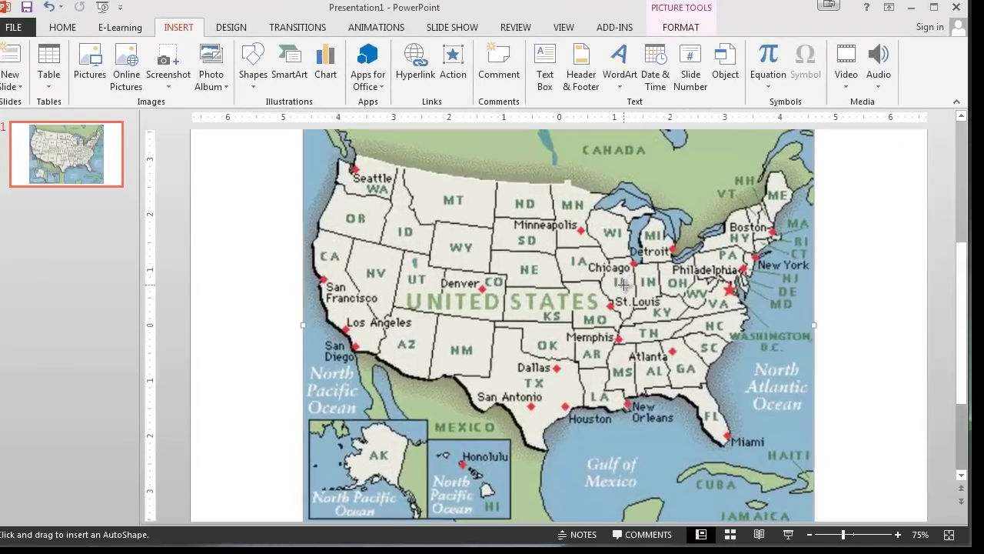
{"action": "scroll", "coordinate": [652, 238], "scroll_direction": "up", "scroll_amount": 7}
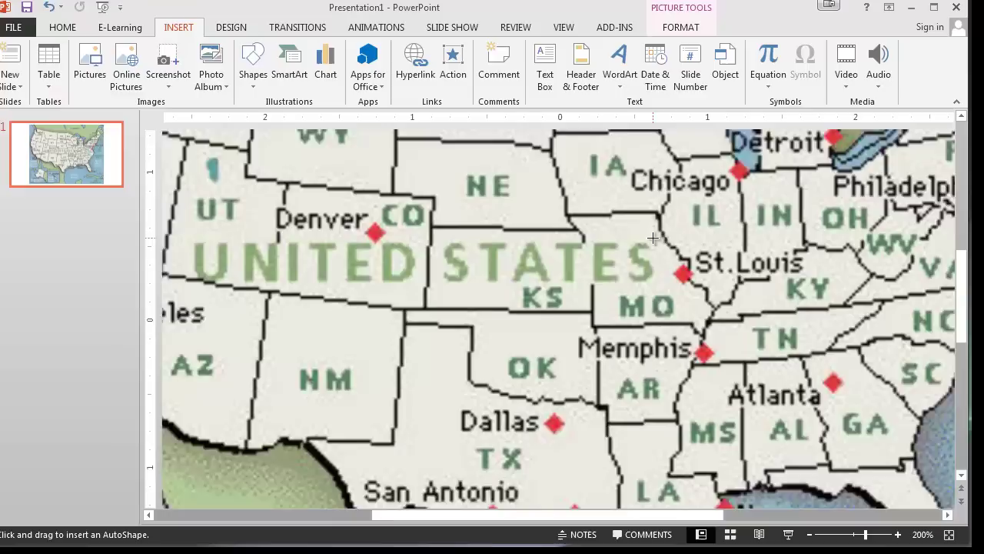
{"action": "scroll", "coordinate": [757, 275], "scroll_direction": "up", "scroll_amount": 10}
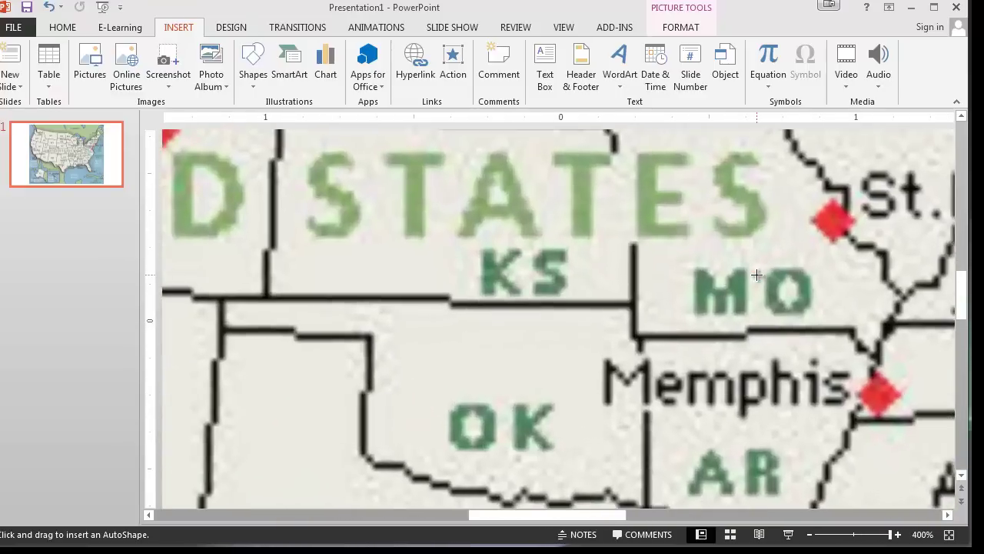
{"action": "scroll", "coordinate": [758, 274], "scroll_direction": "up", "scroll_amount": 5}
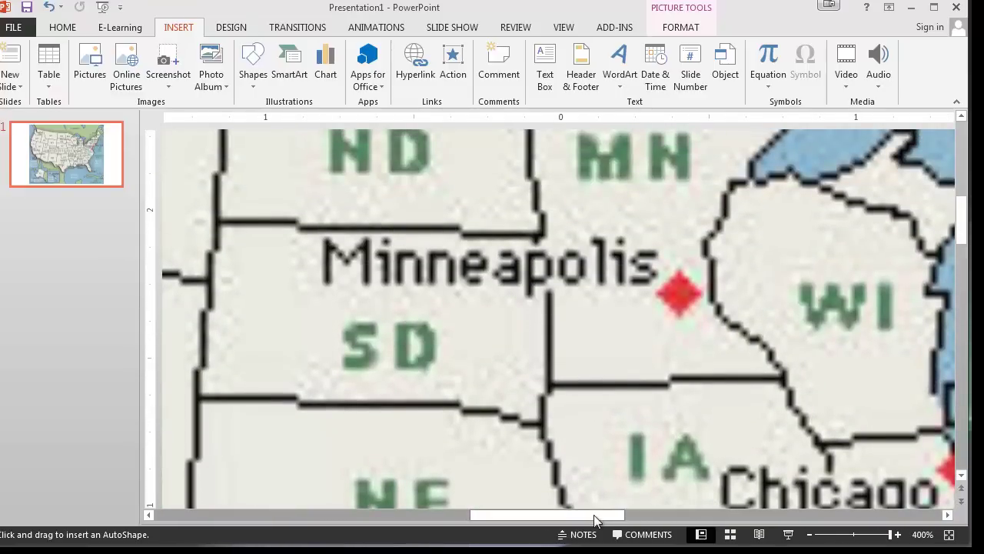
{"action": "left_click_drag", "start_coordinate": [595, 517], "coordinate": [633, 524]}
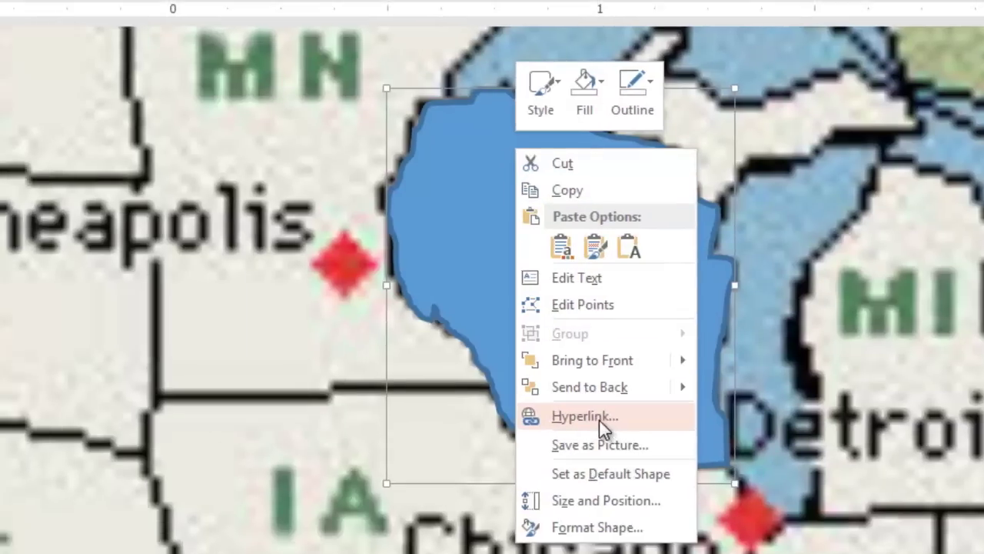
{"action": "left_click", "coordinate": [562, 415]}
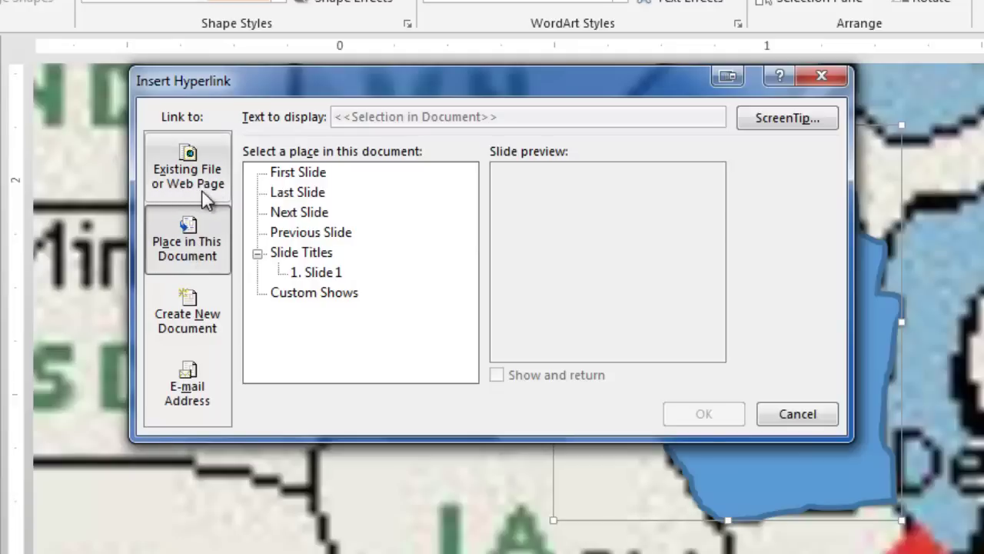
{"action": "left_click", "coordinate": [210, 195]}
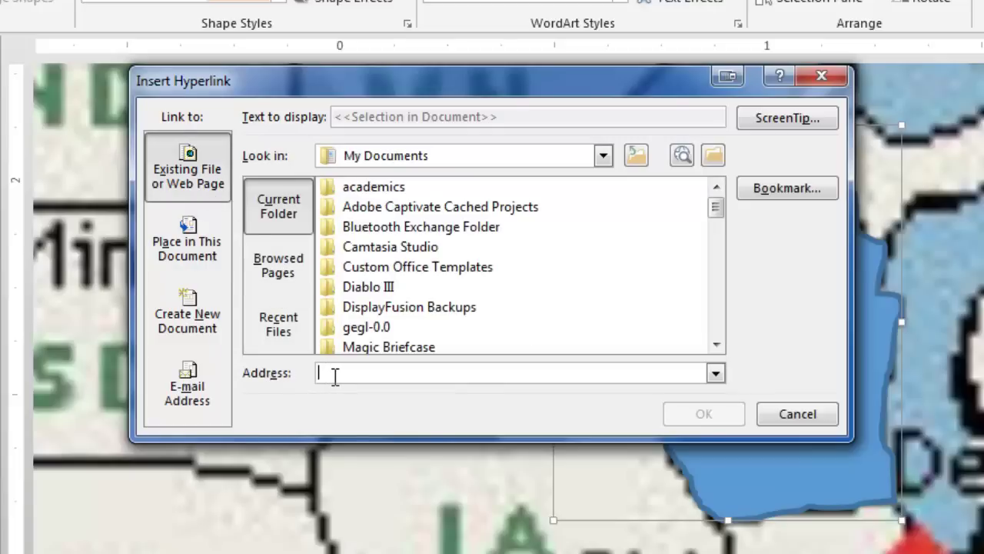
{"action": "type", "text": "http://www.50states.com/wisconsi.htm#.UXKSD7XbMVA"}
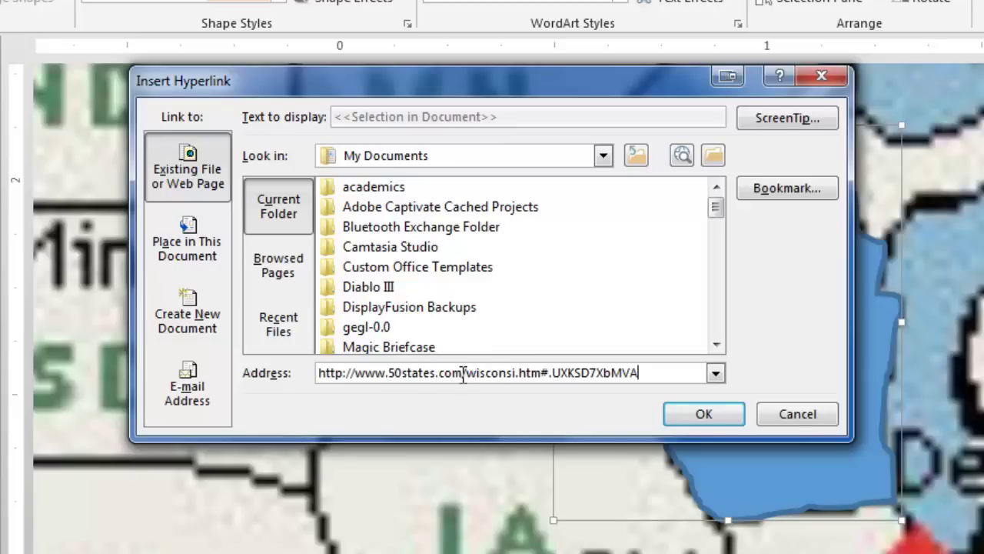
{"action": "left_click", "coordinate": [698, 416]}
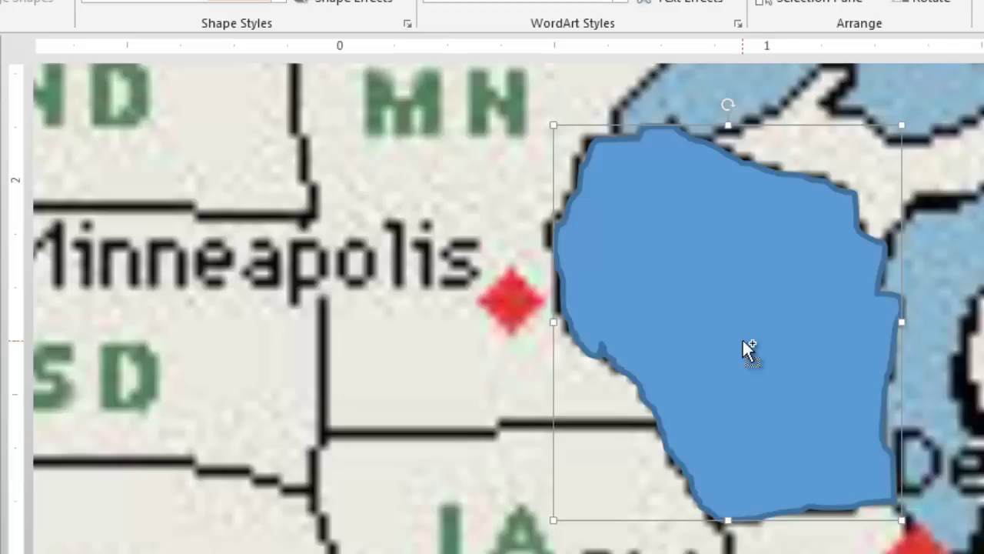
Step: Set the Wisconsin shape to No Fill and No Outline, and deselect it
{"action": "scroll", "coordinate": [743, 340], "scroll_direction": "down", "scroll_amount": 5, "text": "ctrl"}
{"action": "scroll", "coordinate": [743, 340], "scroll_direction": "down", "scroll_amount": 5, "text": "ctrl"}
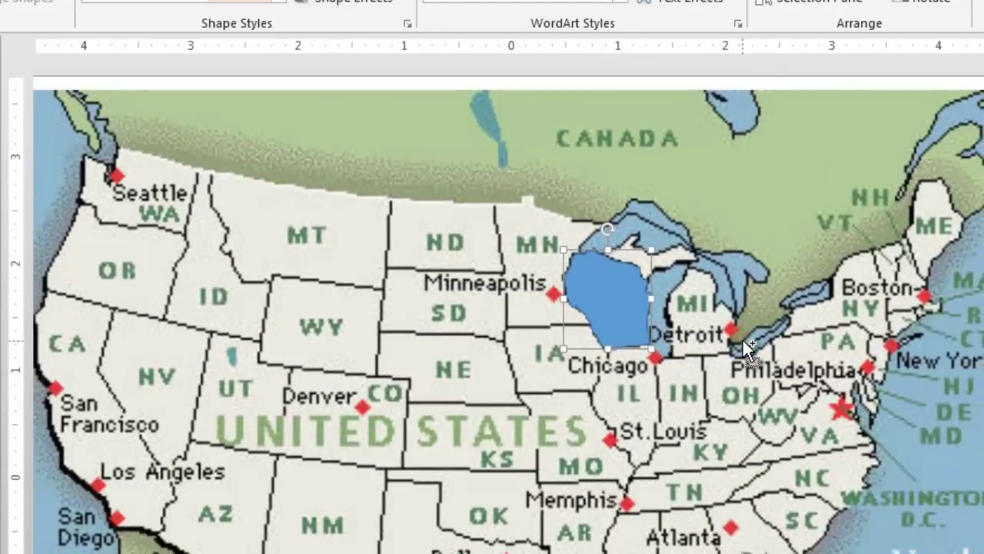
{"action": "scroll", "coordinate": [742, 338], "scroll_direction": "down", "scroll_amount": 2, "text": "ctrl"}
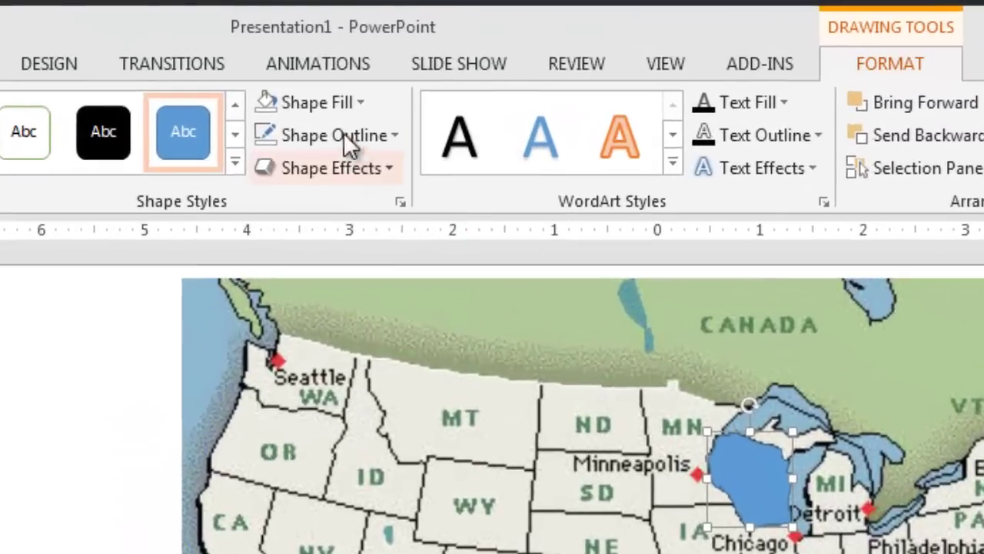
{"action": "left_click", "coordinate": [317, 104]}
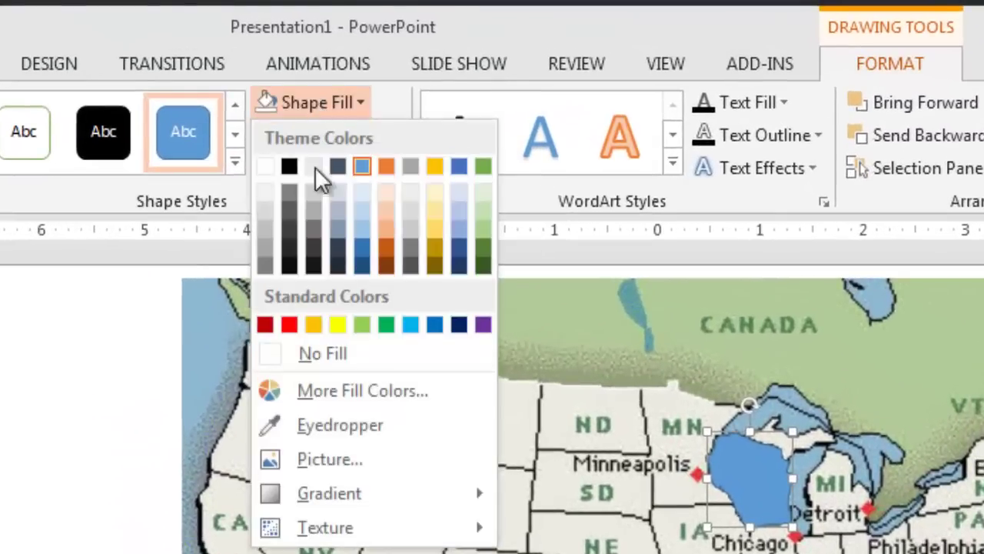
{"action": "left_click", "coordinate": [336, 356]}
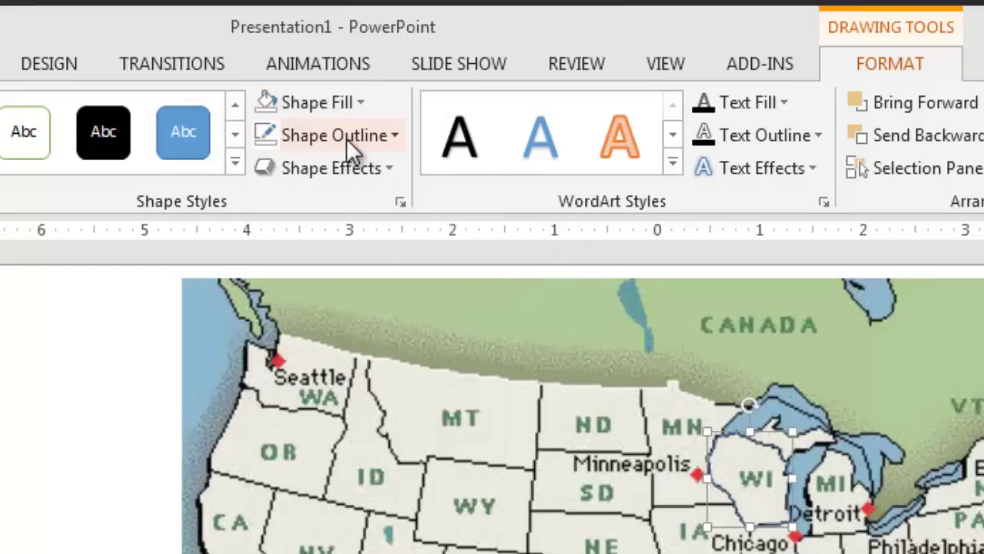
{"action": "left_click", "coordinate": [346, 138]}
{"action": "left_click", "coordinate": [327, 386]}
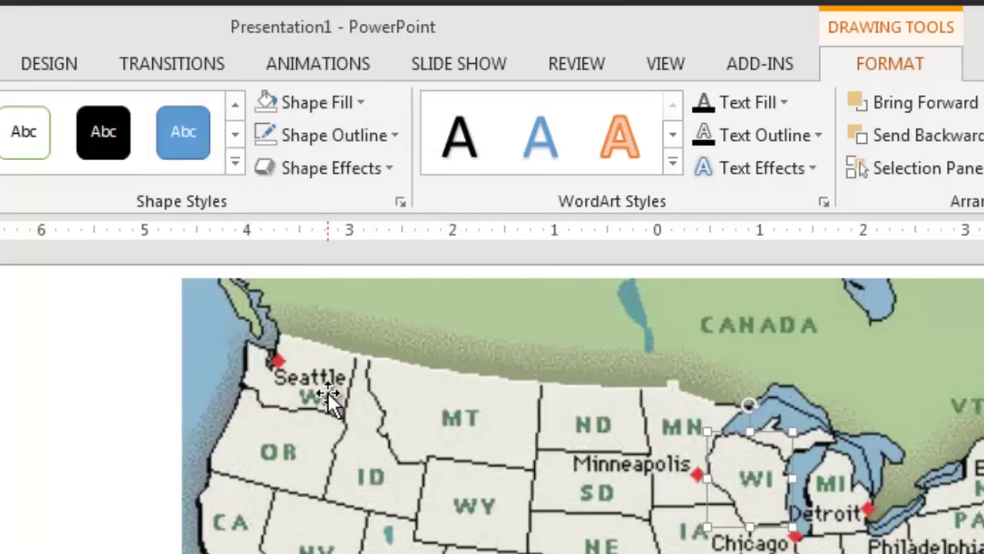
{"action": "left_click", "coordinate": [656, 361]}
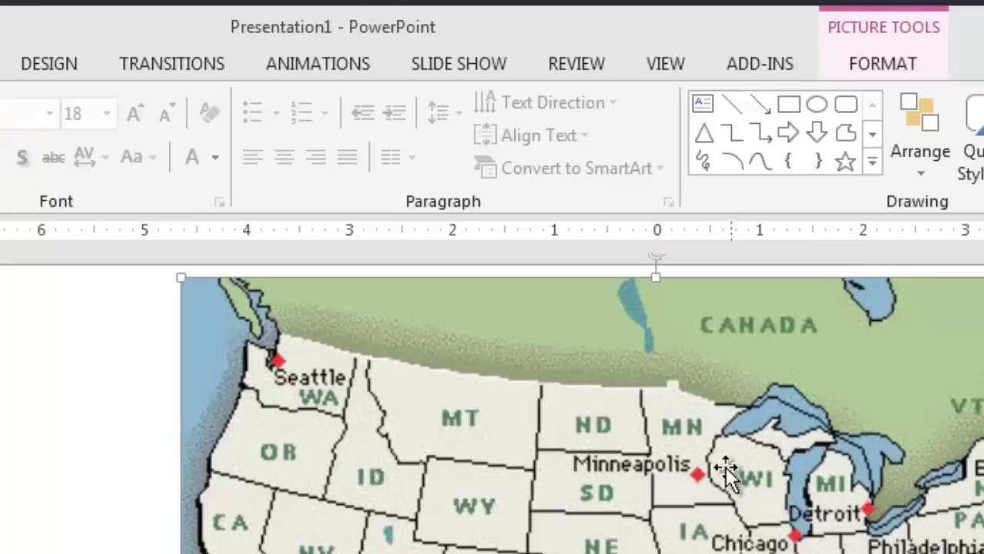